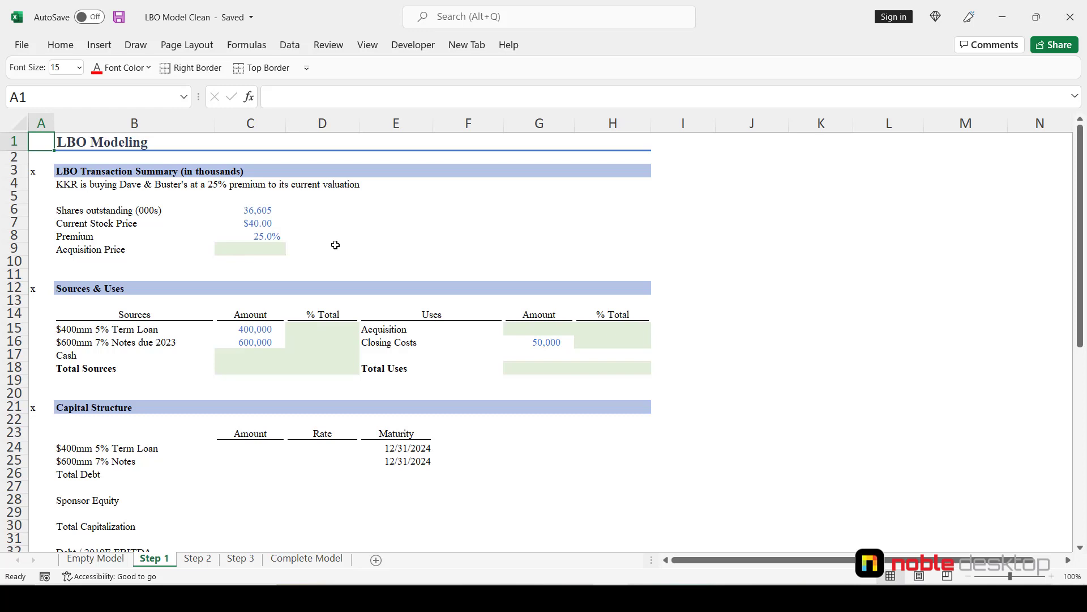
- Calculate the Acquisition Price in C9 as shares outstanding times stock price plus premium, using =C6*C7*(1+C8)
key("F5")
type("c9")
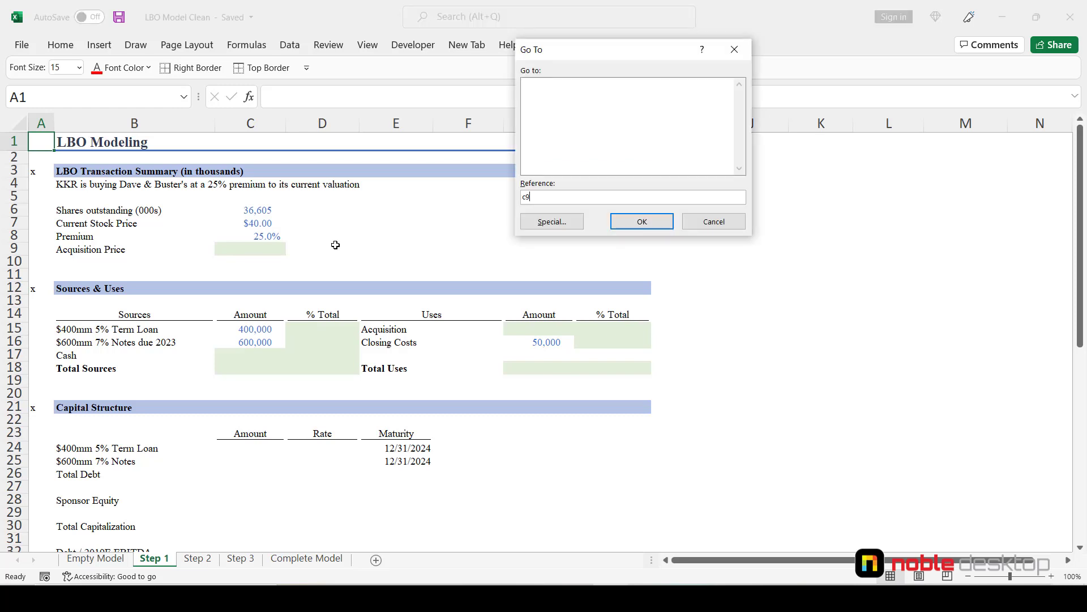
key("Return")
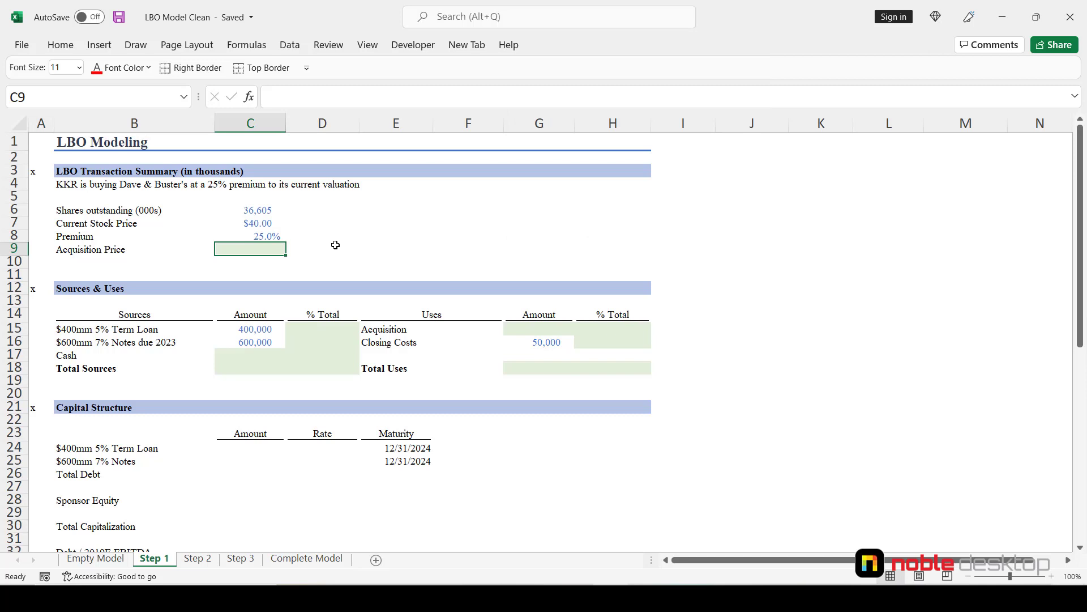
type("=")
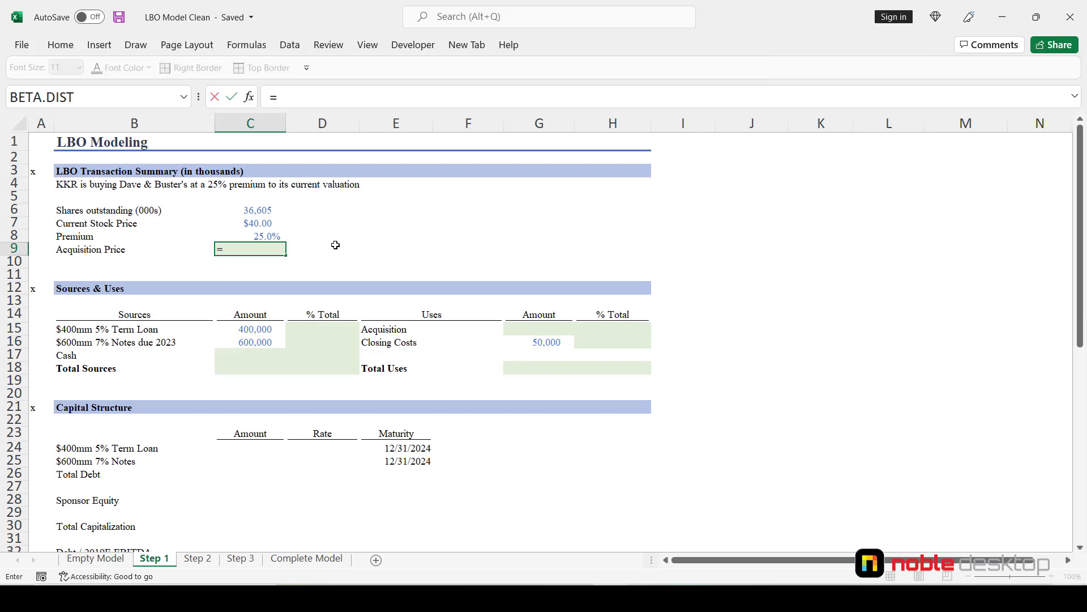
key("Up")
key("Up")
key("Up")
type("*")
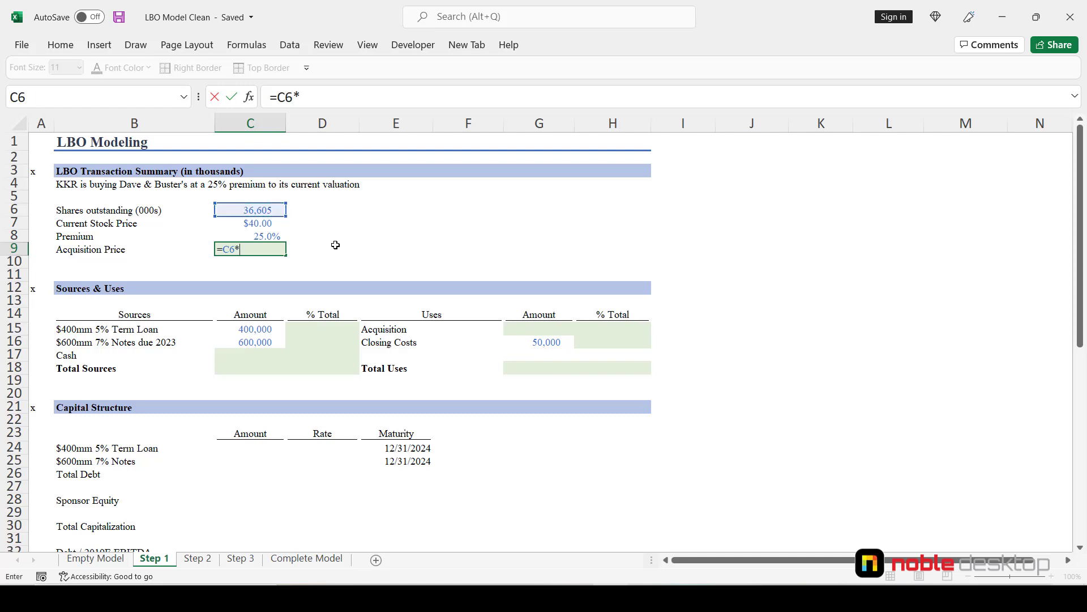
key("Up")
key("Up")
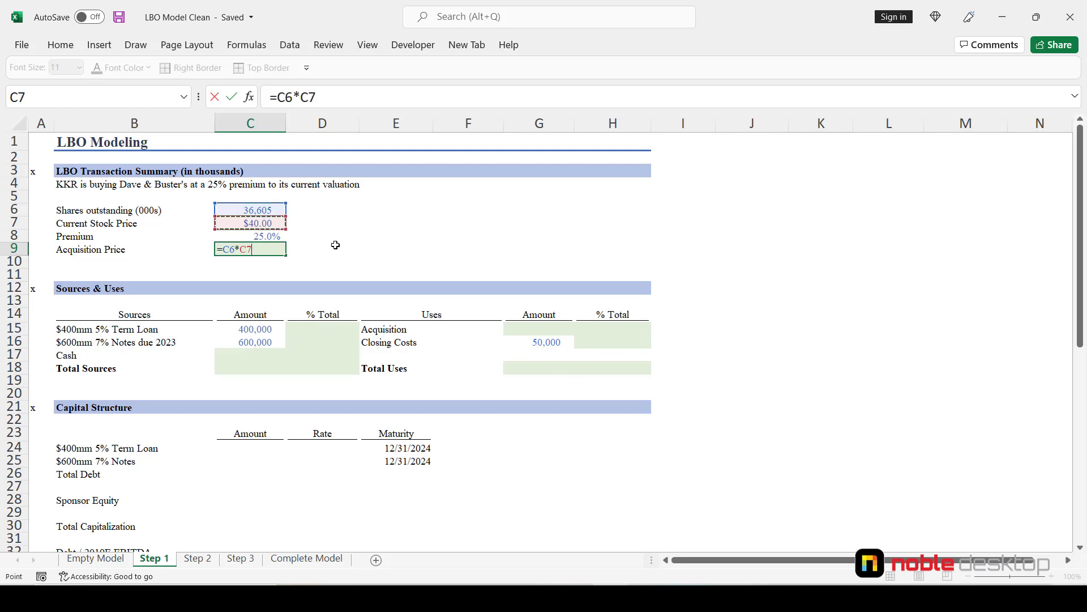
type("*(1+")
key("Up")
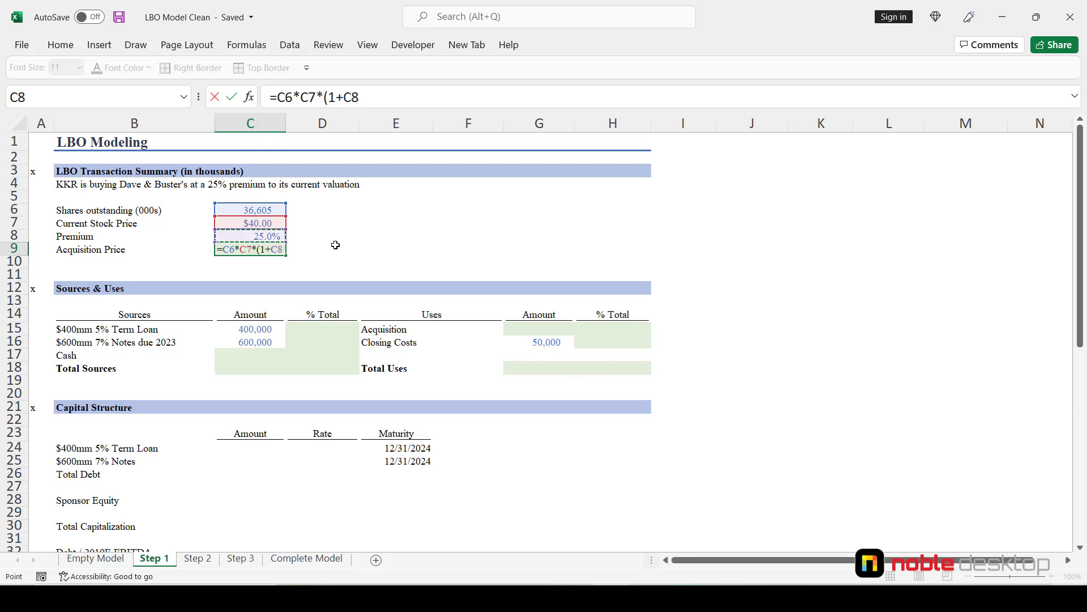
type(")")
key("ctrl+Return")
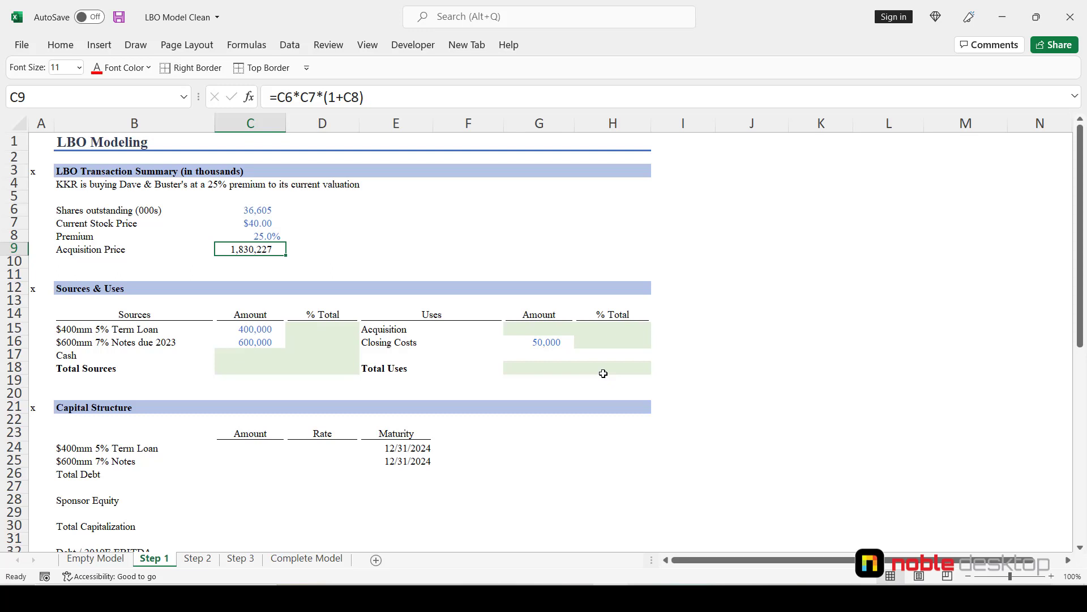
- Link the Acquisition amount under Uses in G15 to the Acquisition Price with =C9
key("F5")
type("g15")
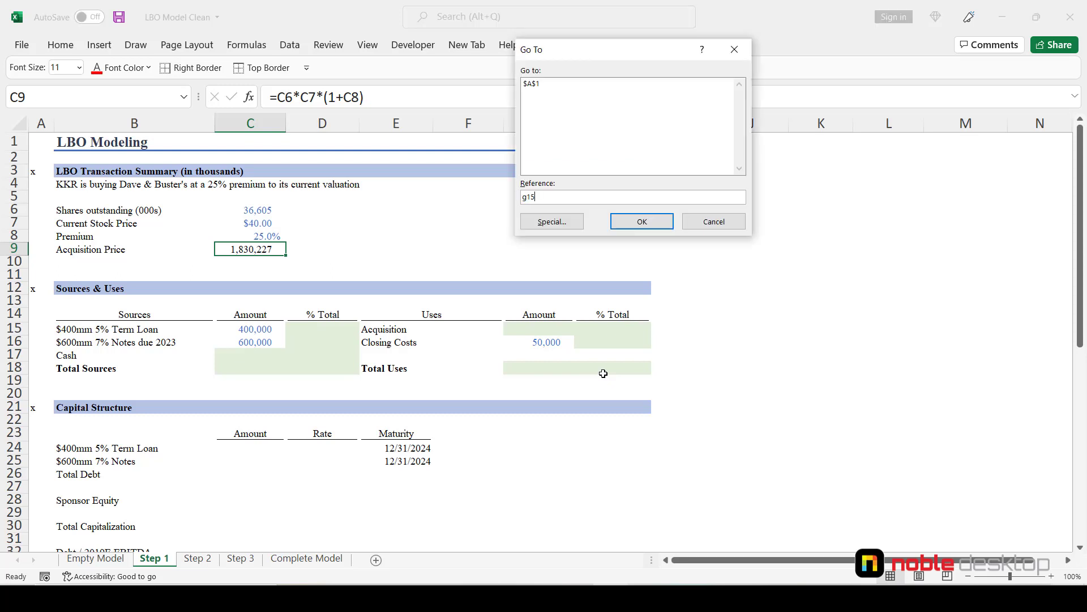
key("Return")
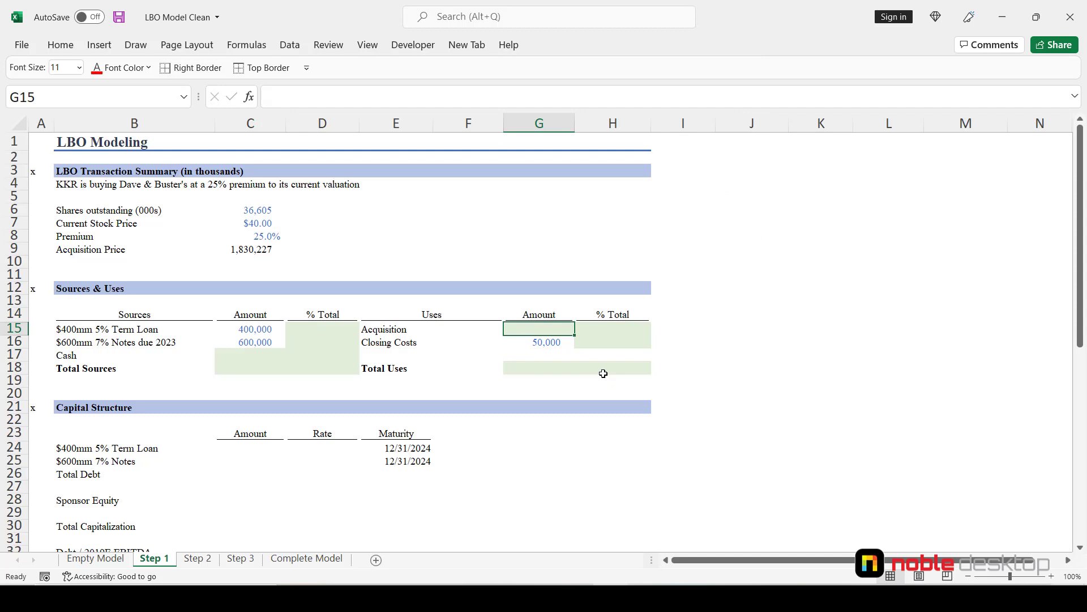
type("=")
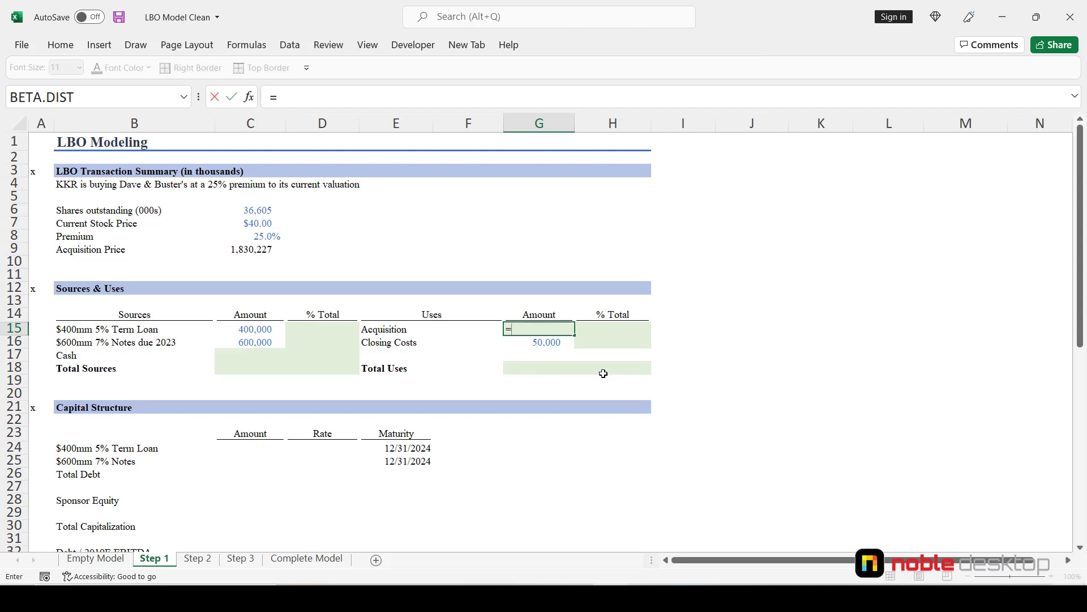
key("Left")
key("Left")
key("Left")
key("Left")
key("Up")
key("Up")
key("Up")
key("Up")
key("Up")
key("Up")
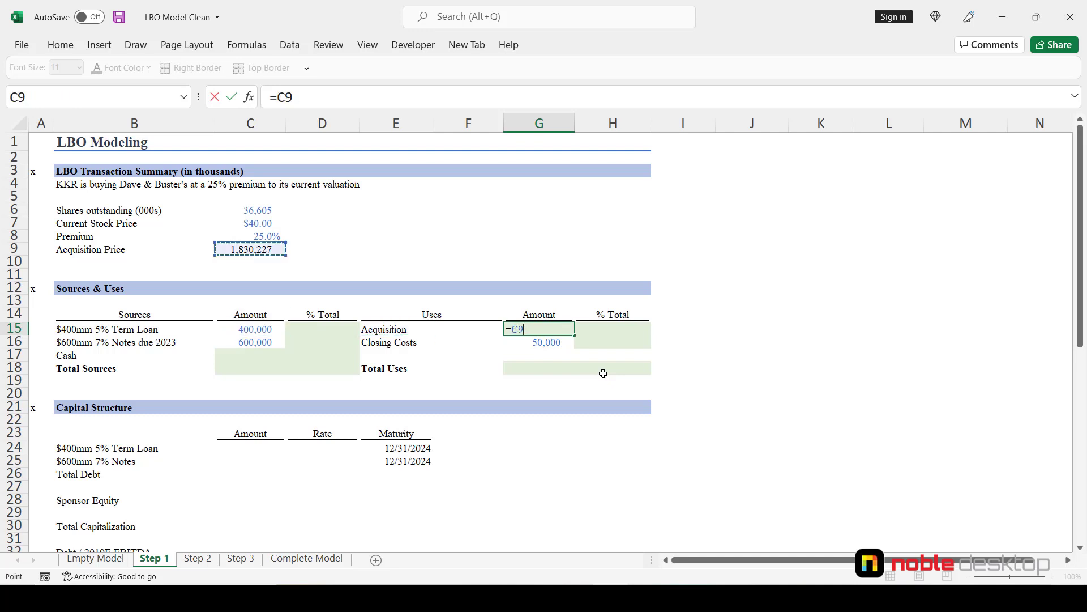
key("ctrl+Return")
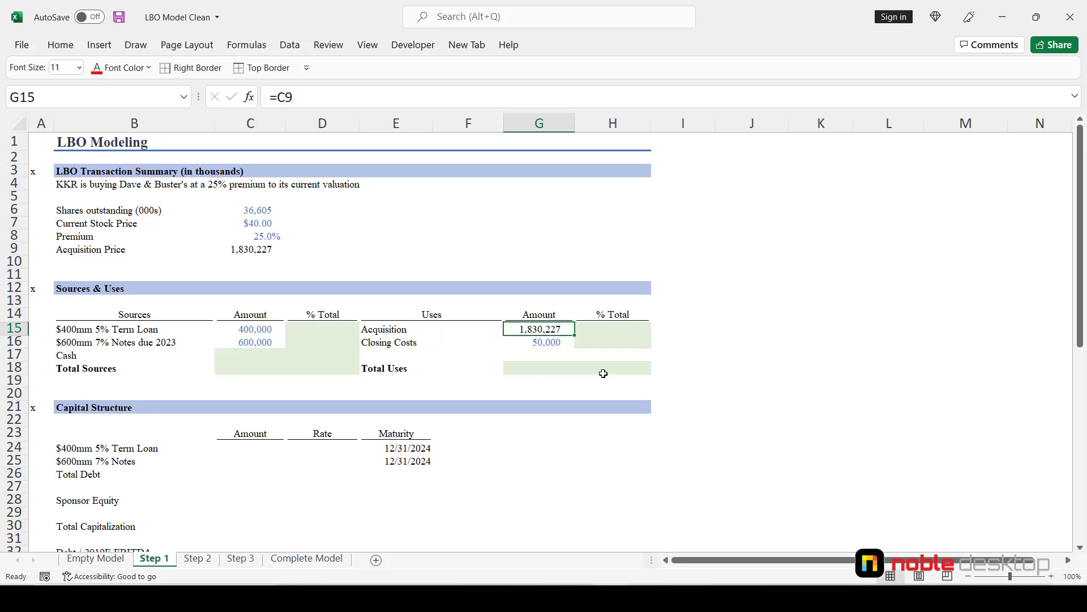
- Total the Uses amounts in G18 with =SUM(G15:G17)
key("Down")
key("Down")
key("Down")
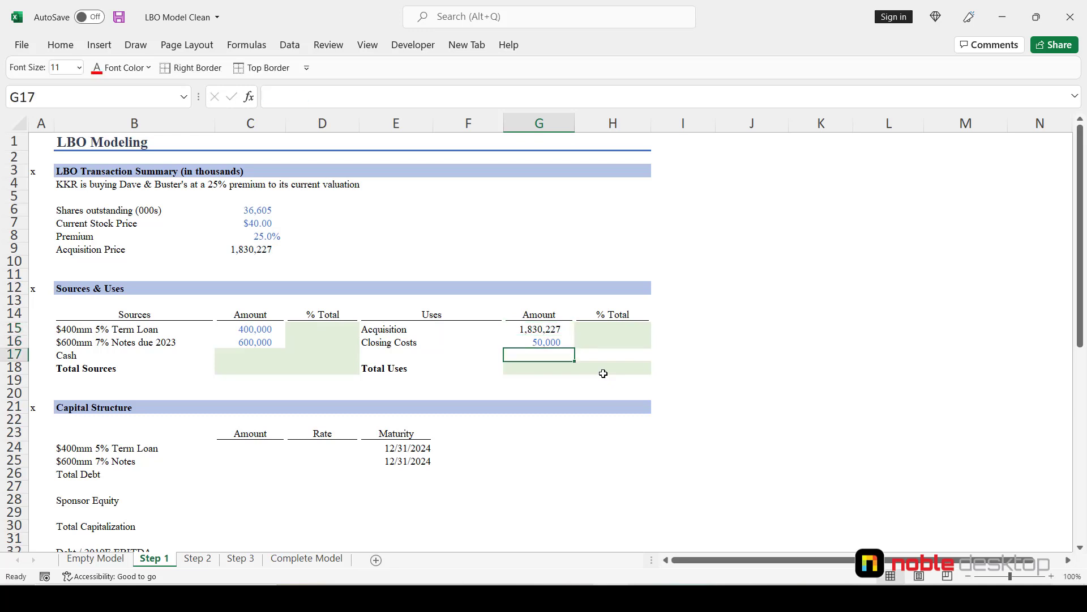
key("alt+equal")
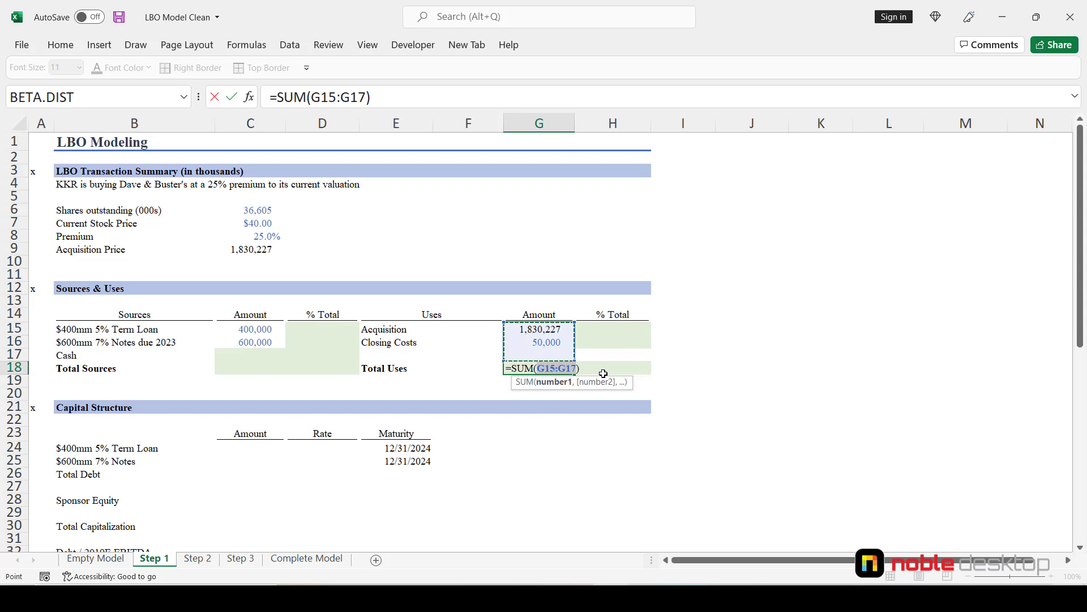
key("ctrl+Return")
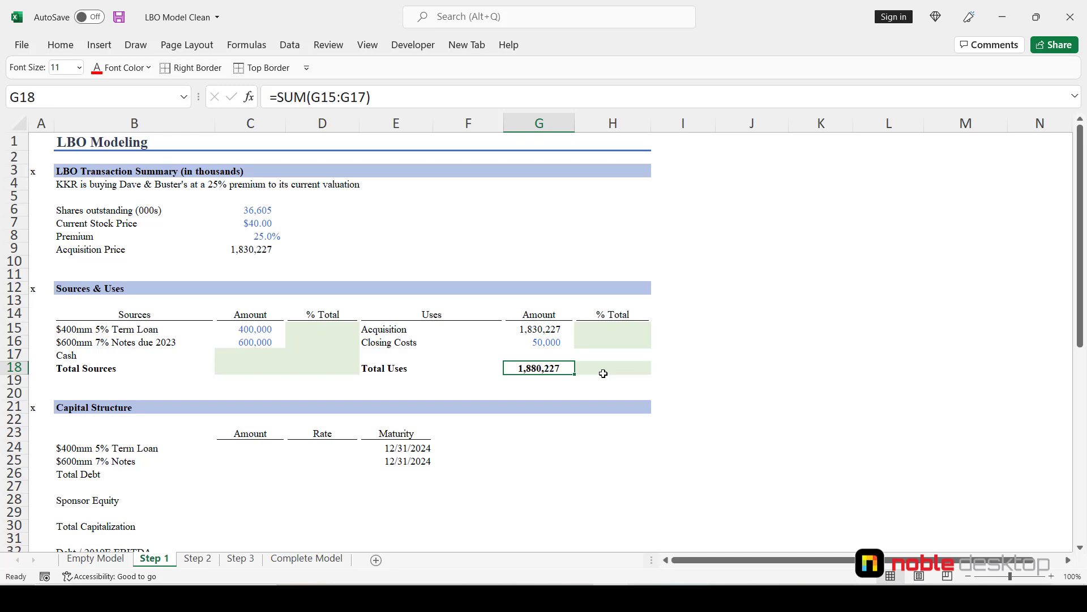
- Set the Total Sources amount in C18 equal to Total Uses with =G18
key("Left")
key("Left")
key("Left")
key("Left")
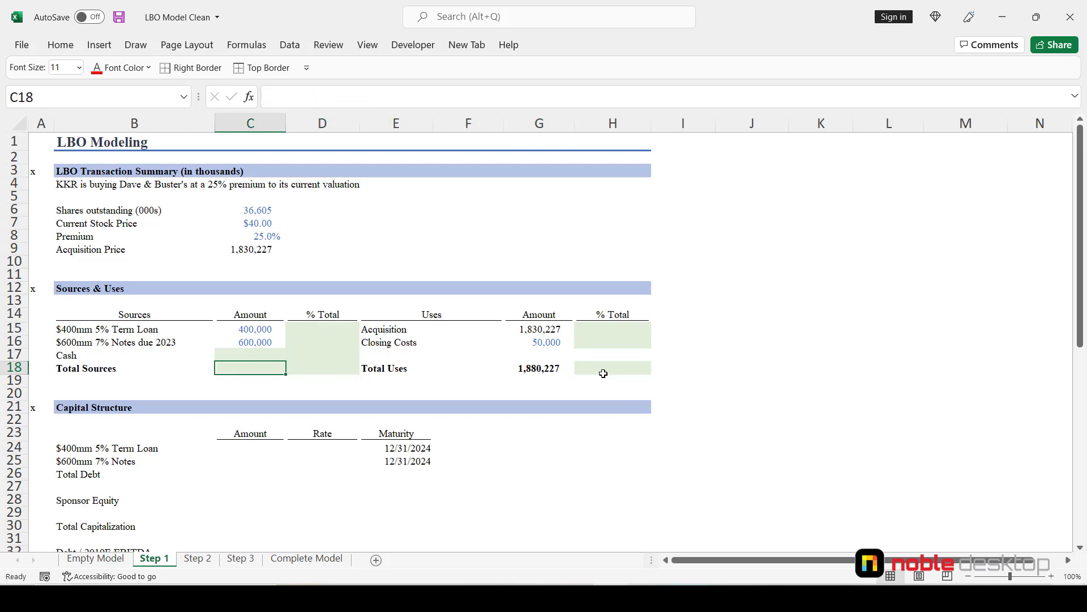
type("=")
key("Right")
key("Right")
key("Right")
key("Right")
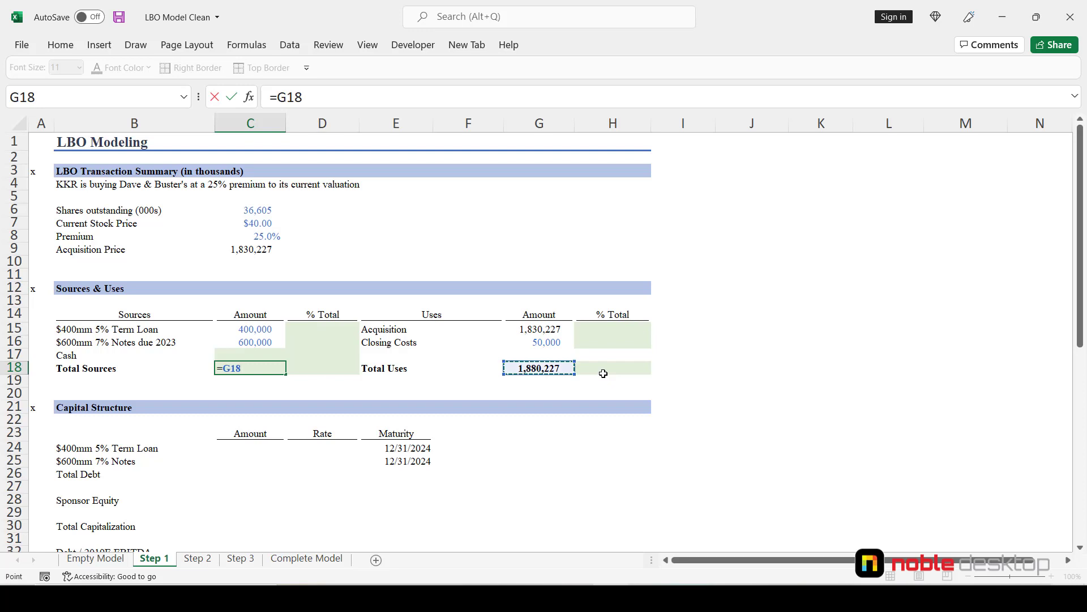
key("ctrl+Return")
- Calculate the Cash source in C17 as total sources less the two debt amounts, using =C18-SUM(C15:C16)
key("Up")
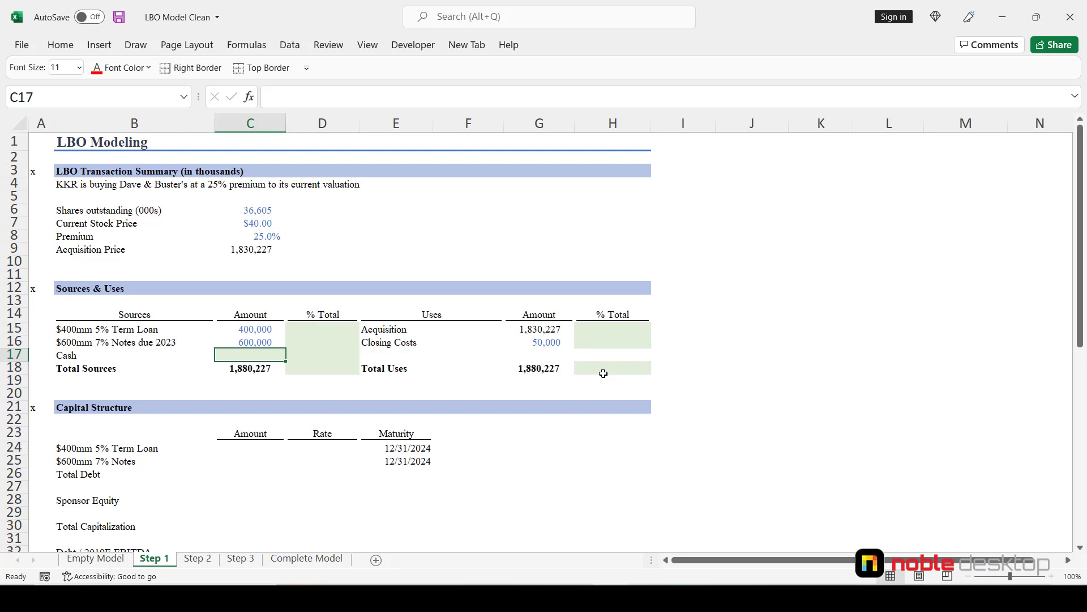
type("=")
key("Down")
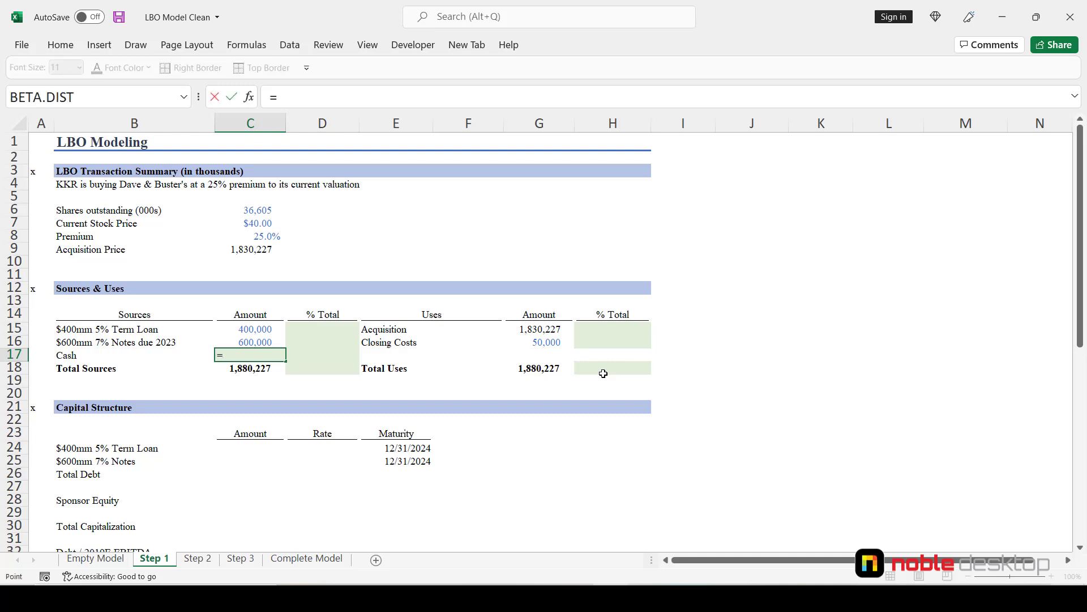
type("-")
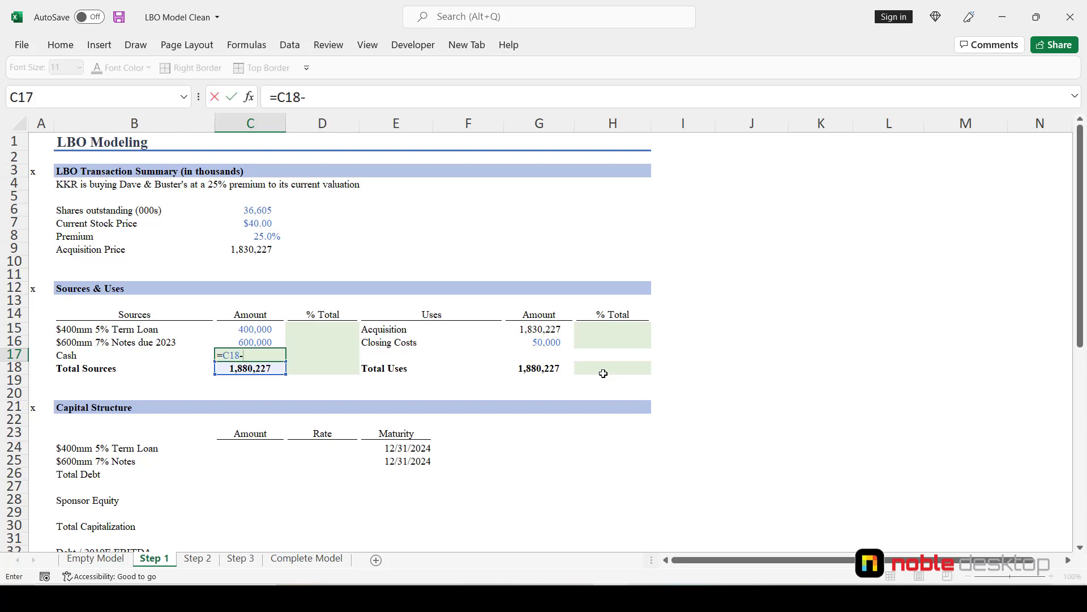
type("sum")
key("Tab")
key("Up")
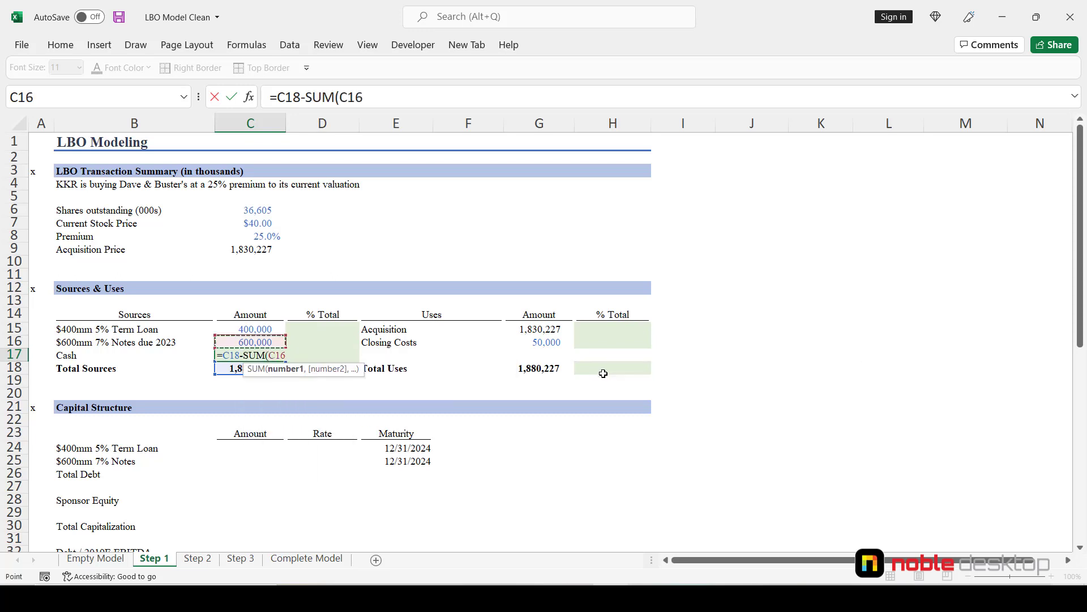
key("shift+Up")
type(")")
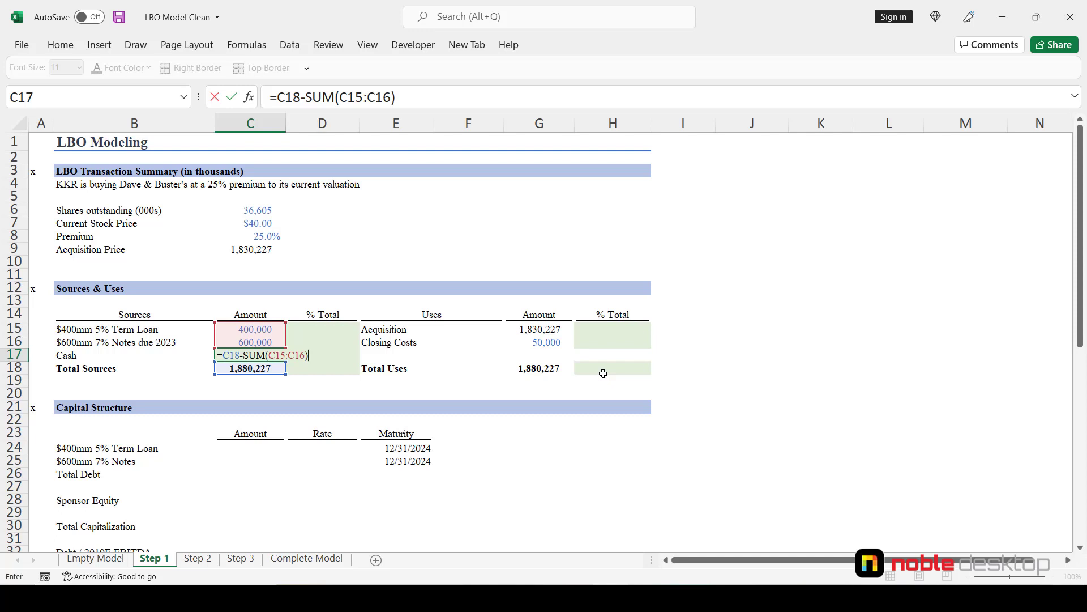
key("ctrl+Return")
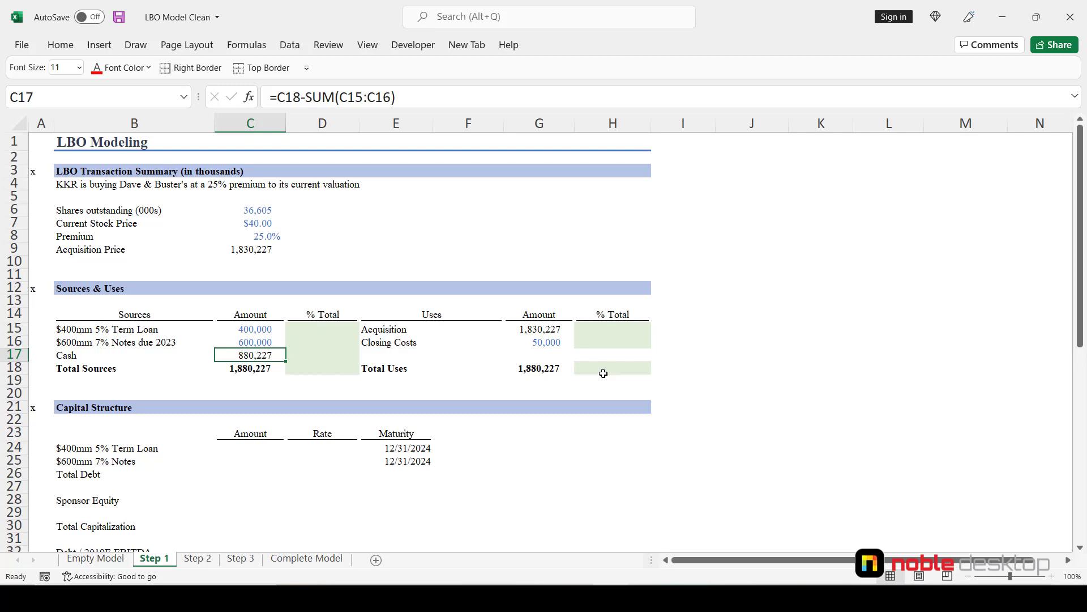
- Calculate the term loan's % Total in D15 with an absolute reference to total sources, =C15/$C$18
key("Right")
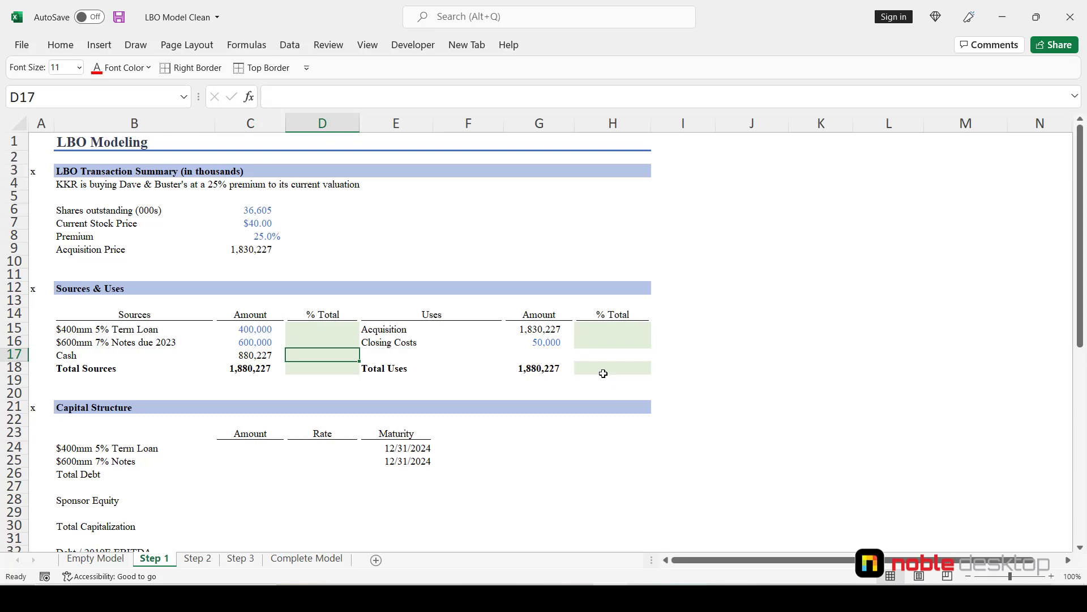
key("Up")
key("Up")
type("=")
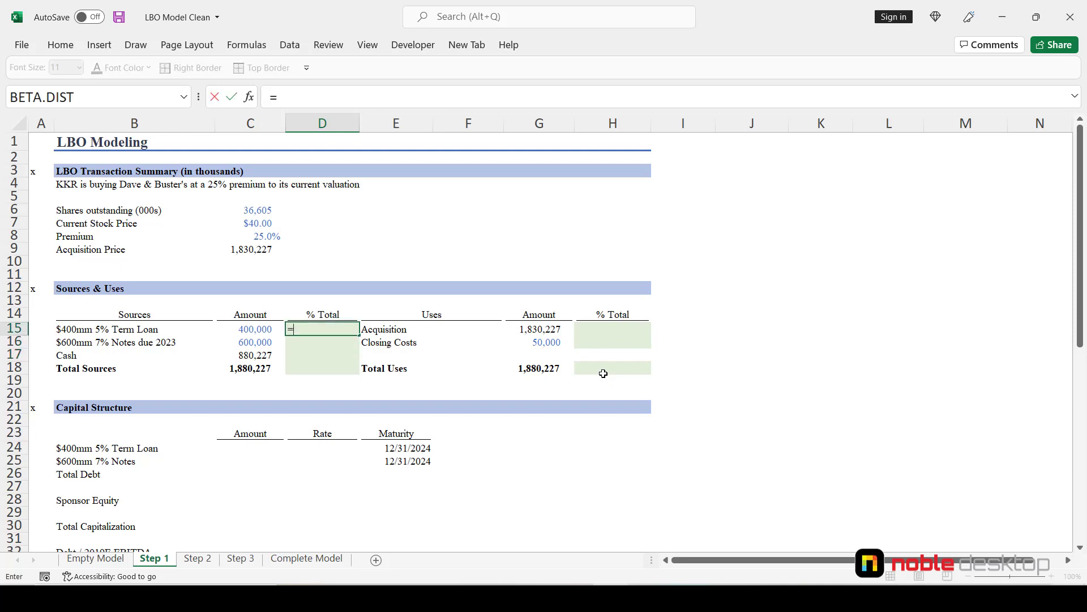
key("Left")
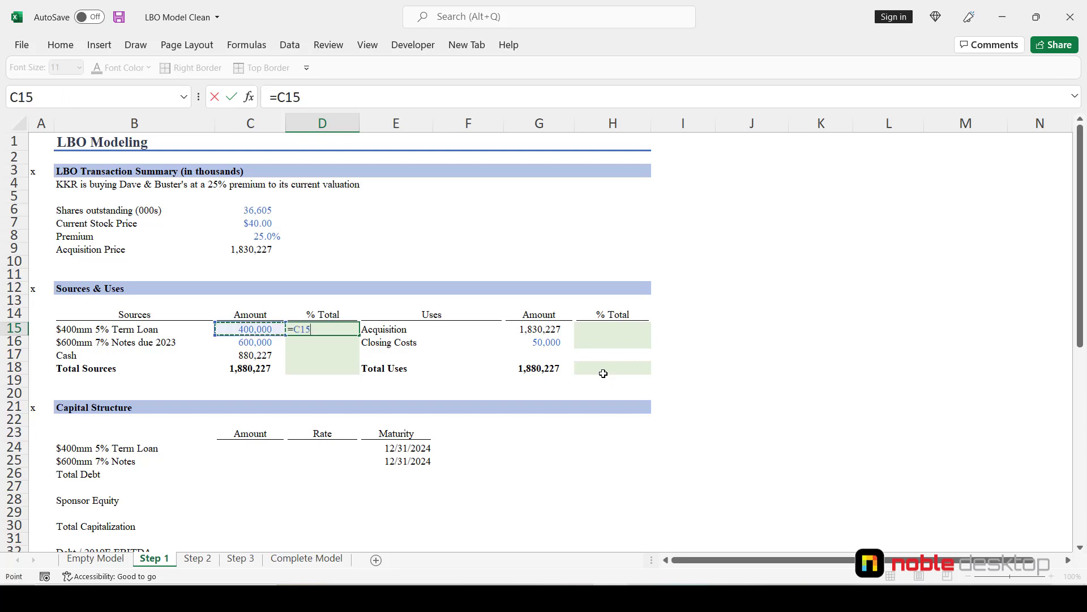
type("/")
key("Left")
key("Down")
key("Down")
key("Down")
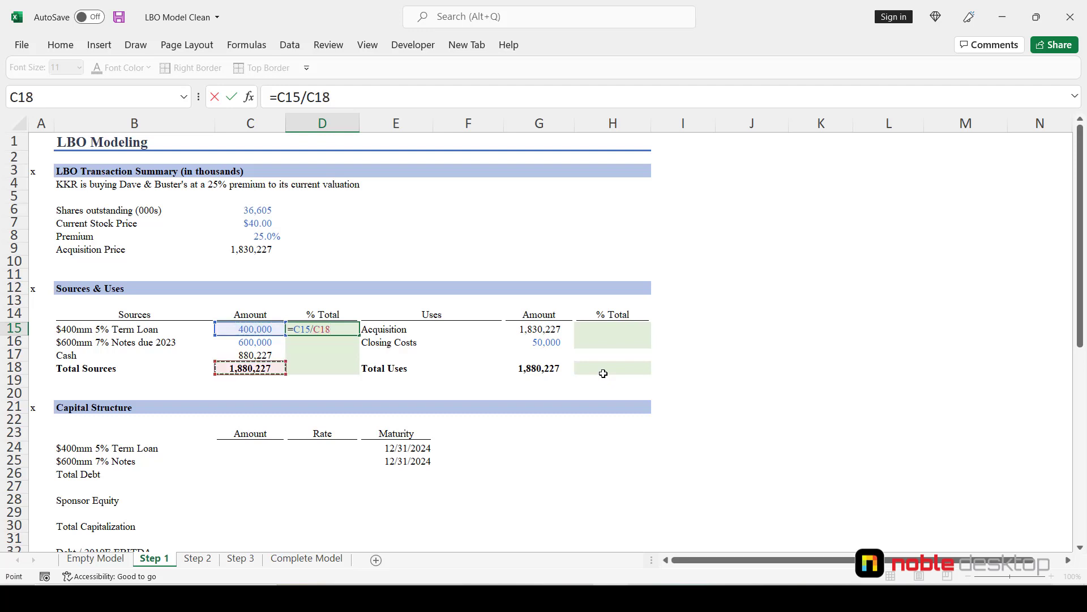
key("F4")
key("ctrl+Return")
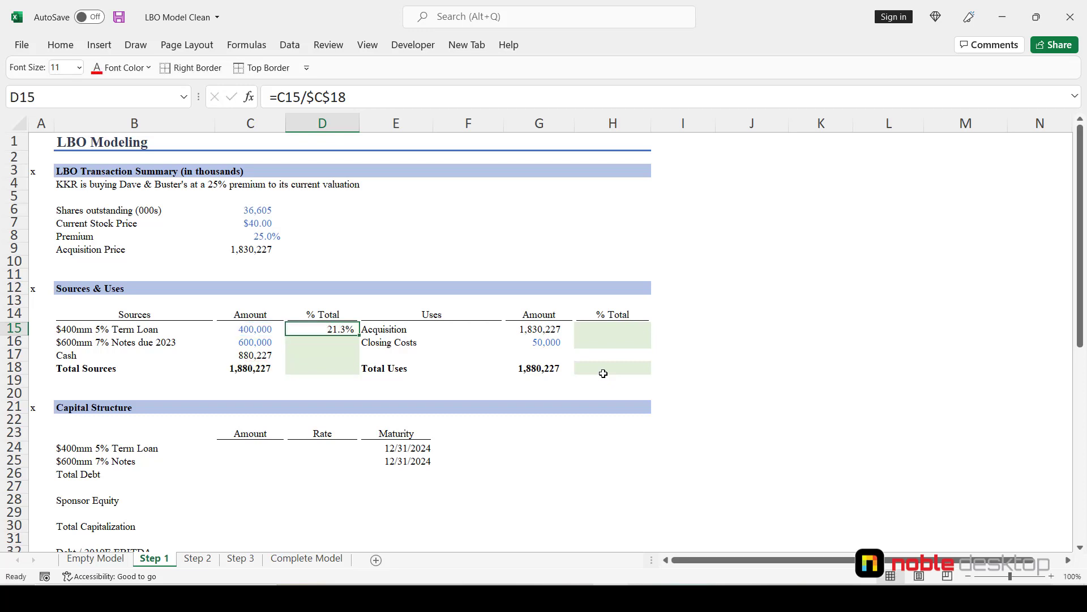
- Fill the % Total formula from D15 down through the Notes and Cash rows to D17
key("shift+Down")
key("shift+Down")
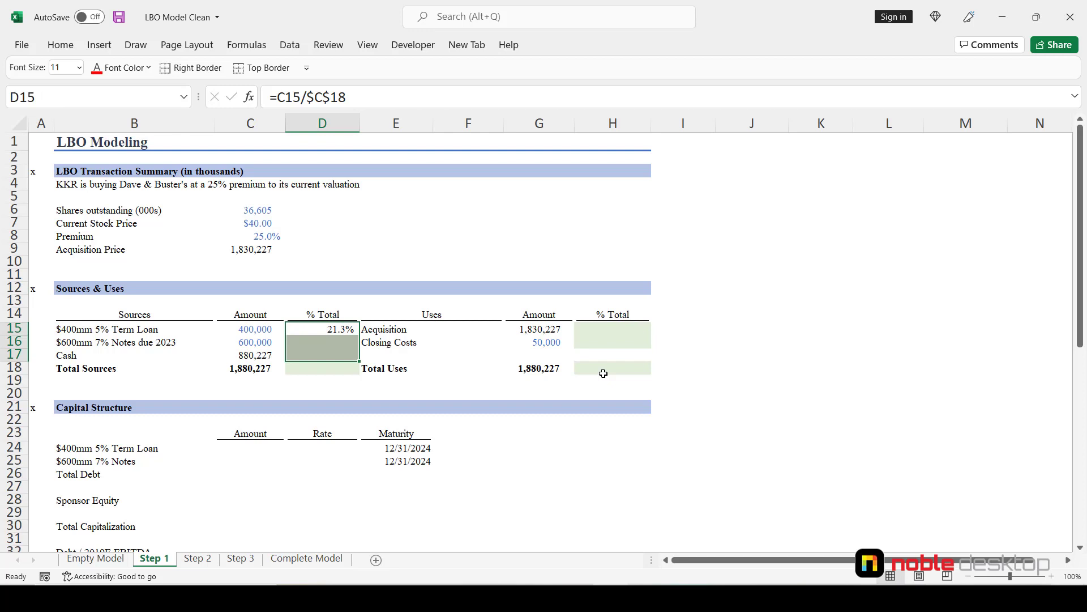
key("ctrl+d")
- Total the Sources percentages in D18 with =SUM(D15:D17)
key("Down")
key("Down")
key("Down")
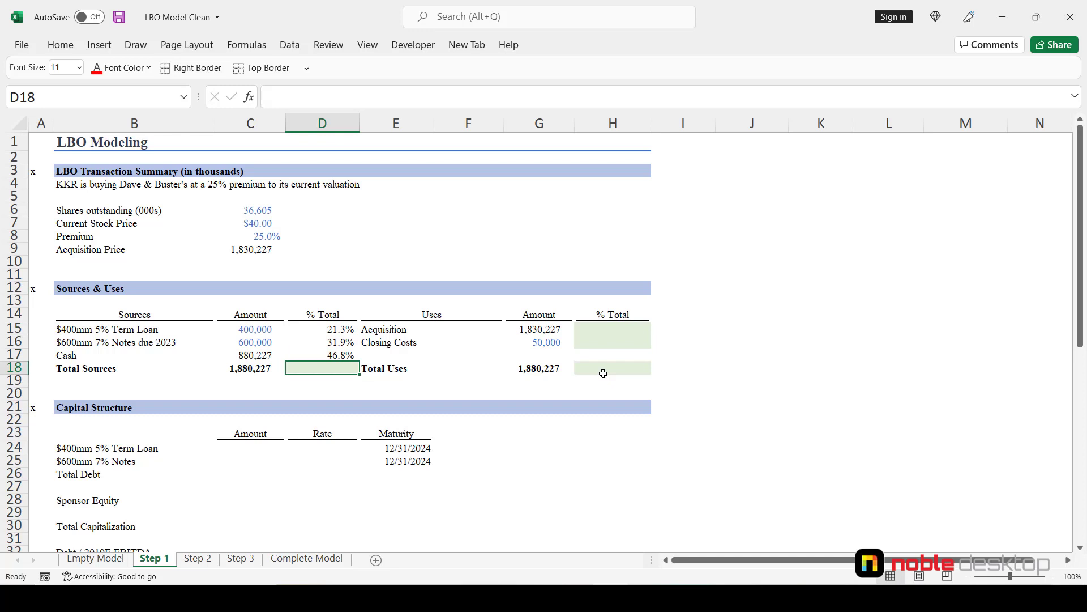
key("alt+equal")
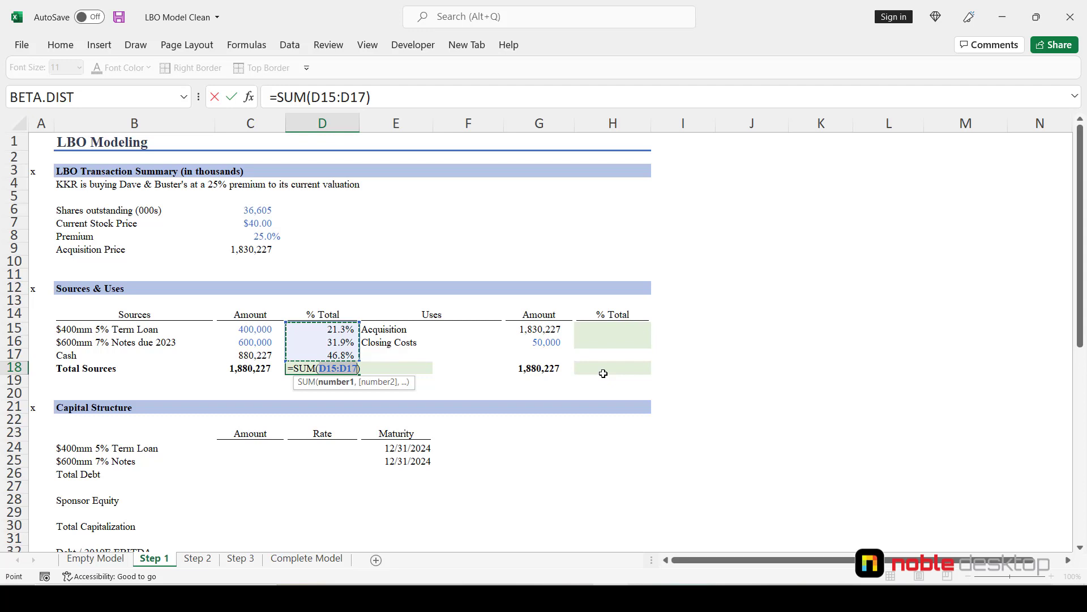
key("ctrl+Return")
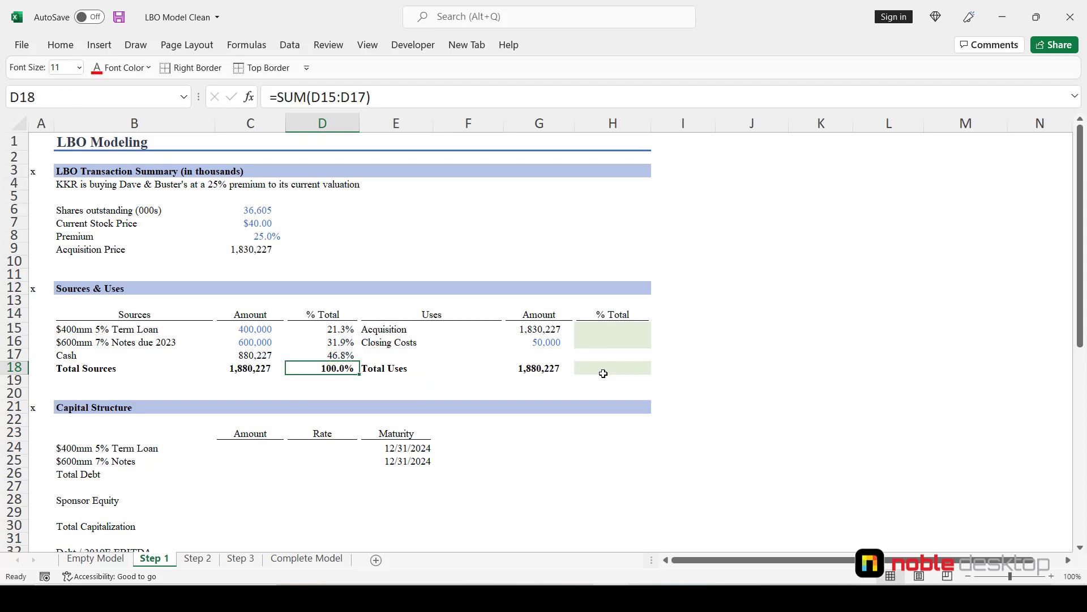
- Calculate the Acquisition's % Total in H15 with an absolute reference to total uses, =G15/$G$18
key("Right")
key("Right")
key("Right")
key("Right")
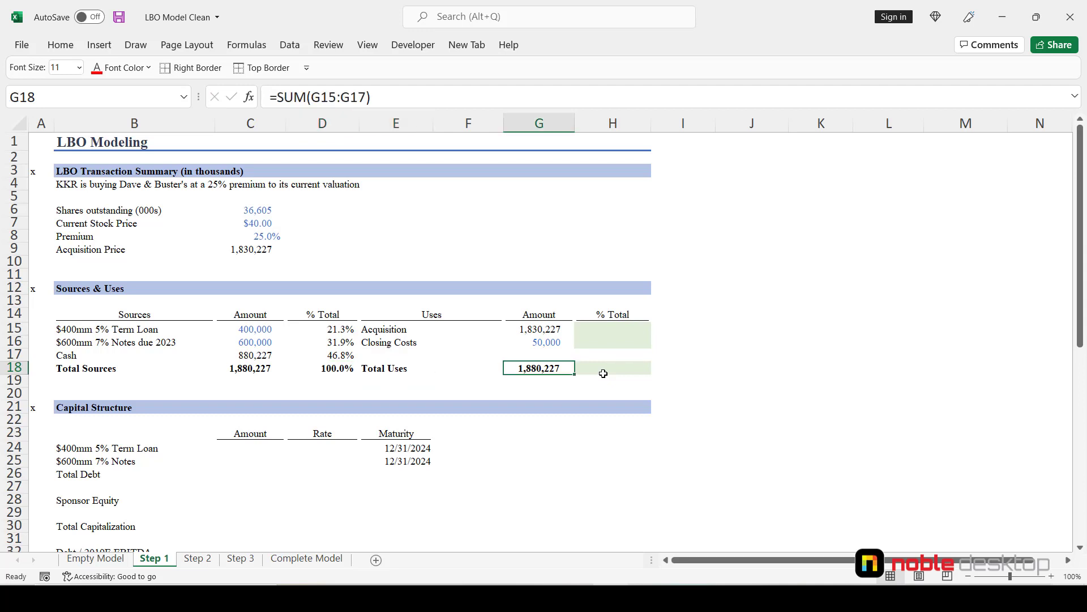
key("Up")
key("Up")
key("Up")
type("=")
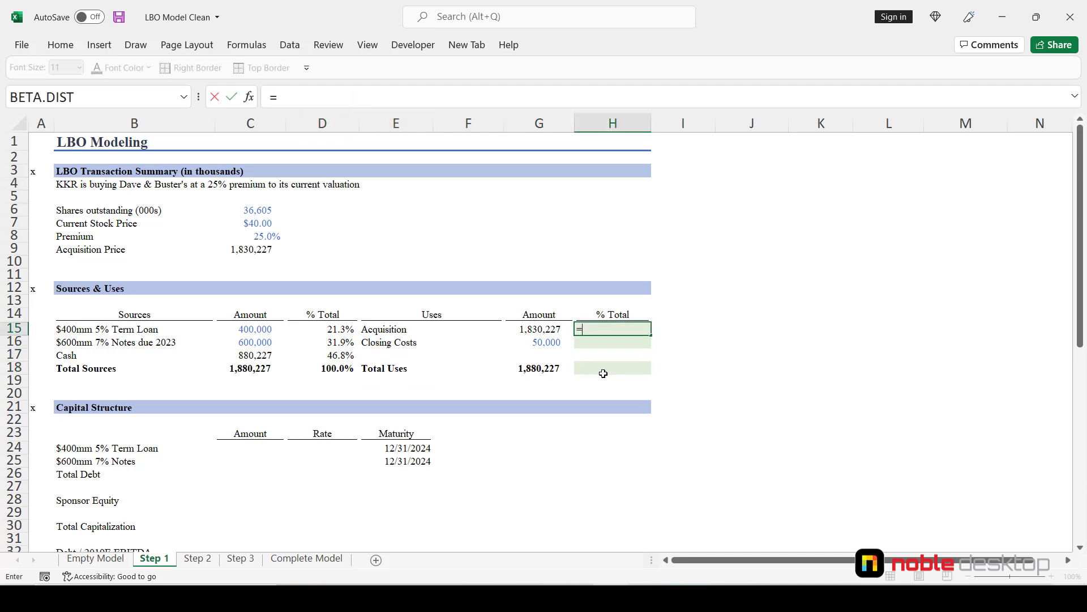
key("Left")
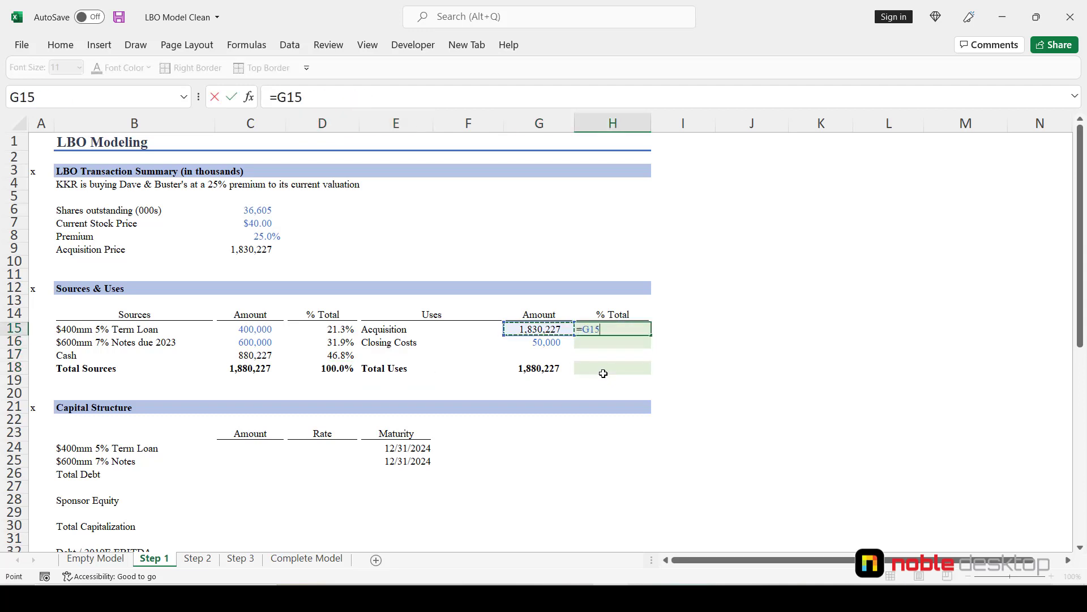
type("/")
key("Left")
key("Down")
key("Down")
key("Down")
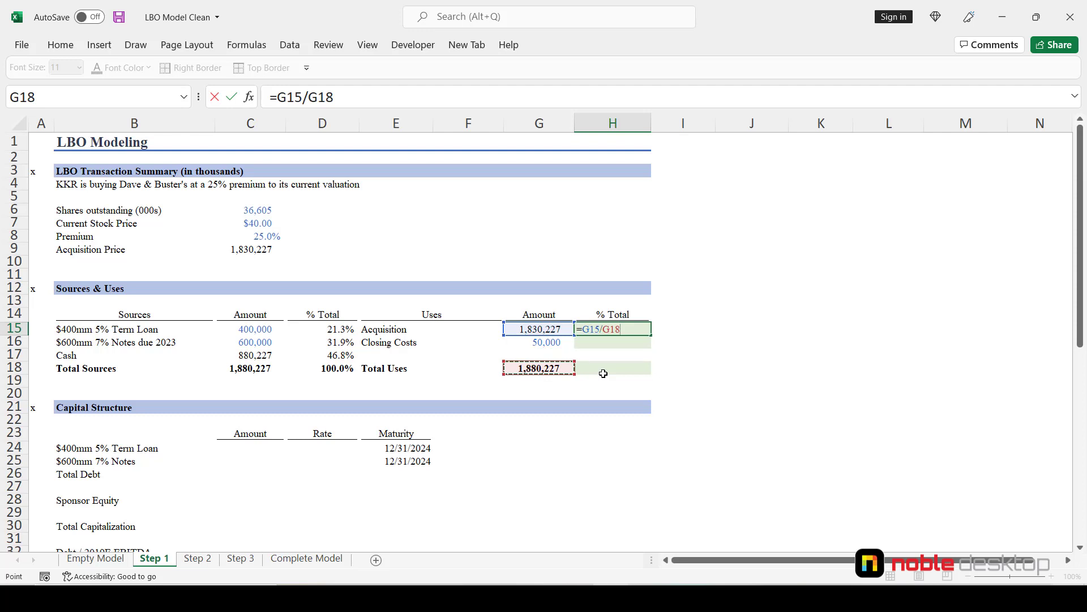
key("F4")
key("ctrl+Return")
- Fill the Uses % Total formula down to Closing Costs in H16 and total the percentages in H18 with =SUM(H15:H17)
key("shift+Down")
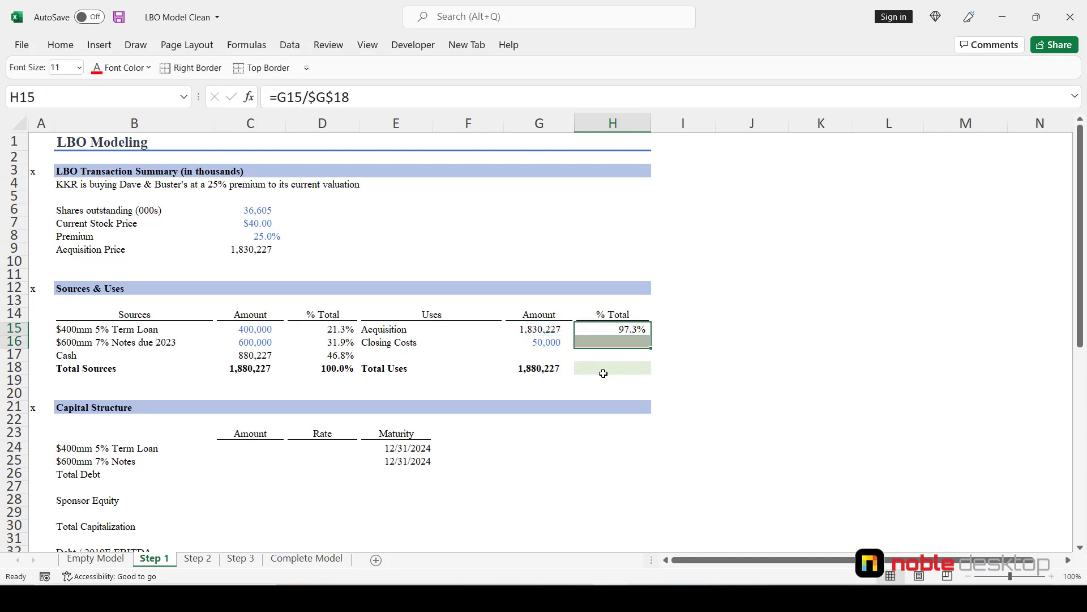
key("ctrl+d")
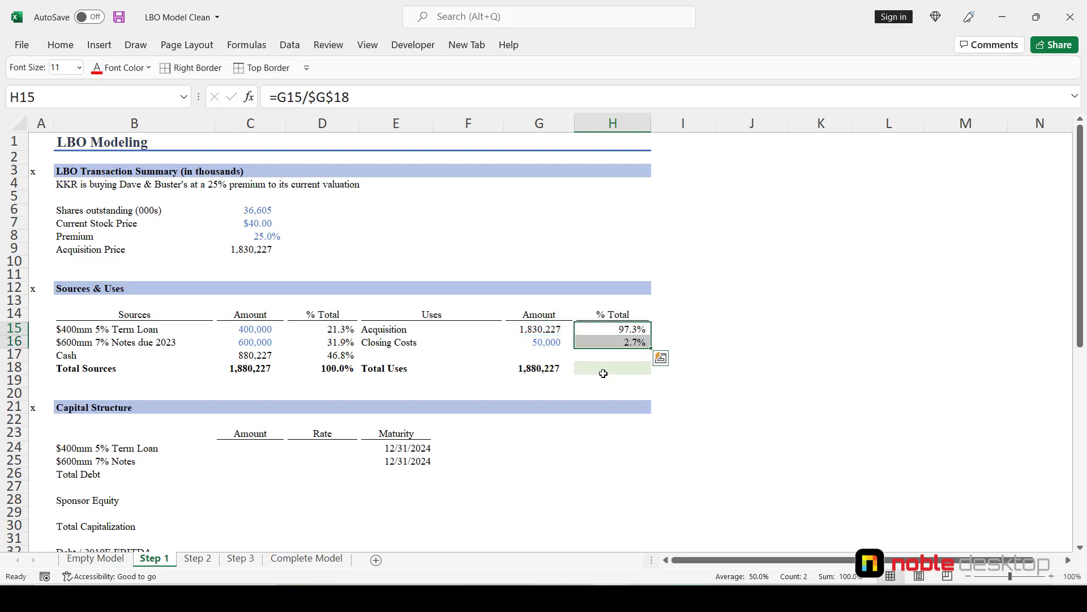
left_click(603, 374)
key("alt+equal")
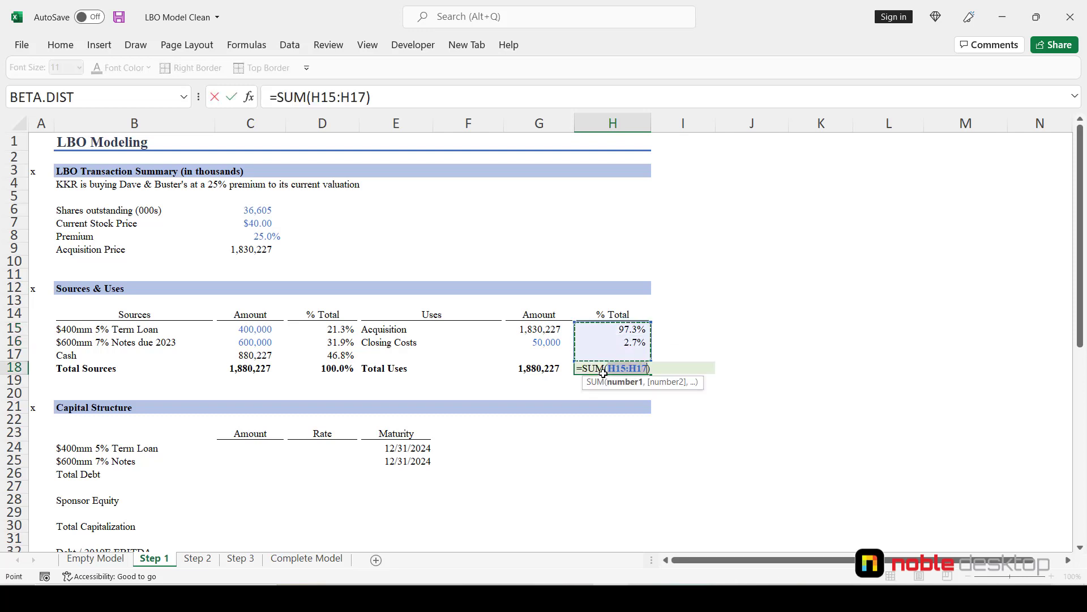
key("ctrl+Return")
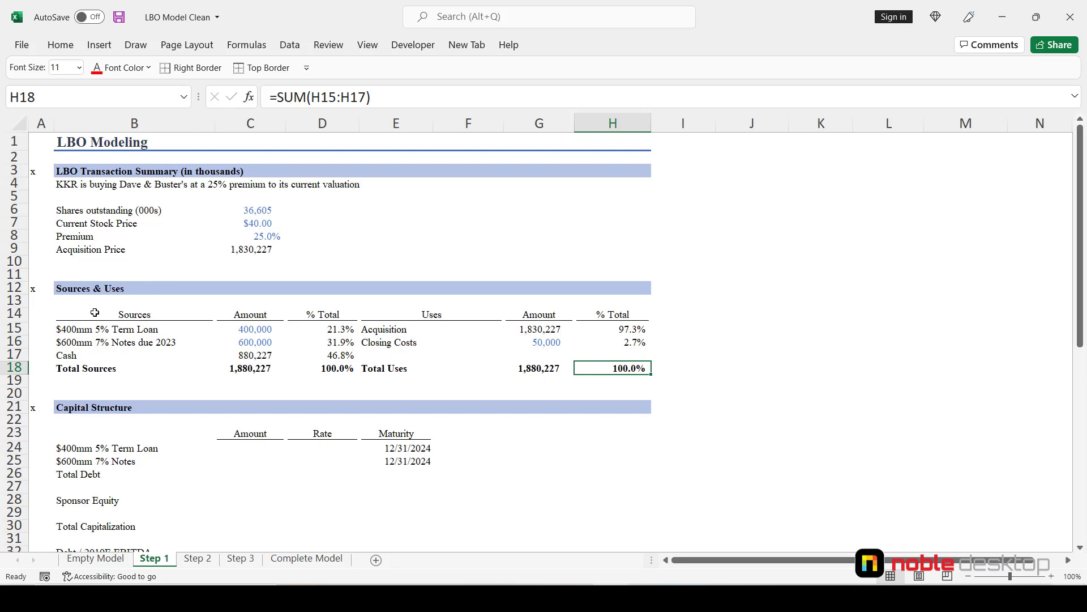
- Switch to the Step 2 worksheet and bring up its Capital Structure section
key("ctrl+Page_Down")
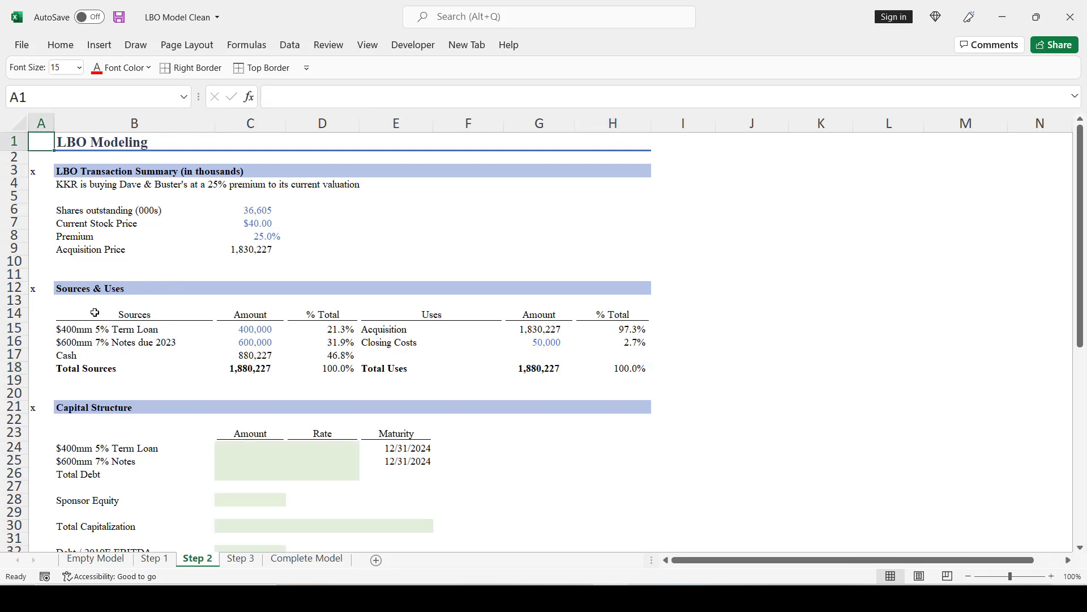
scroll(238, 408, "down", 2)
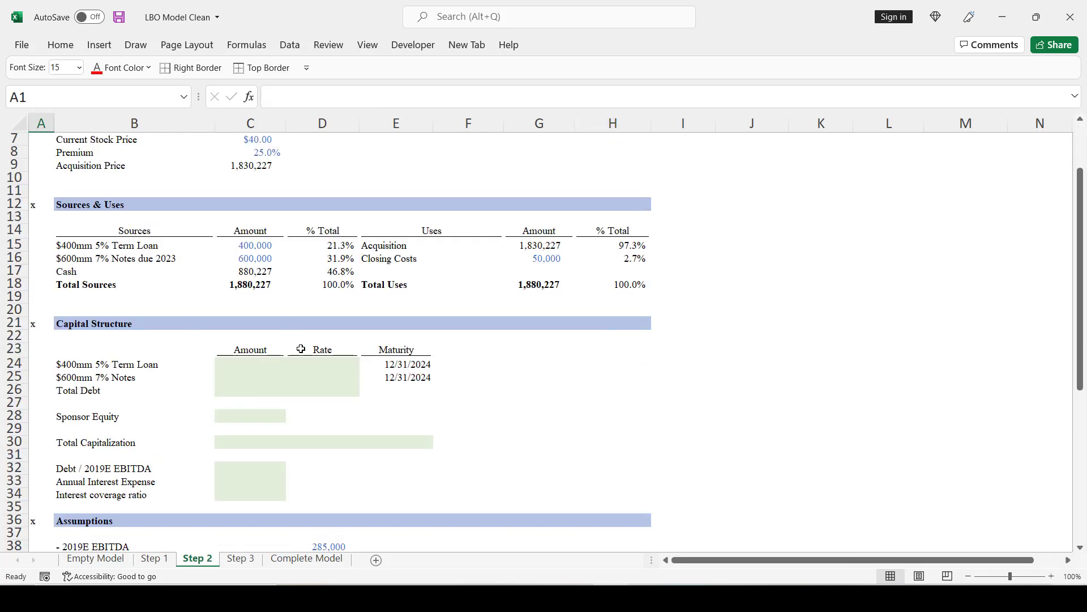